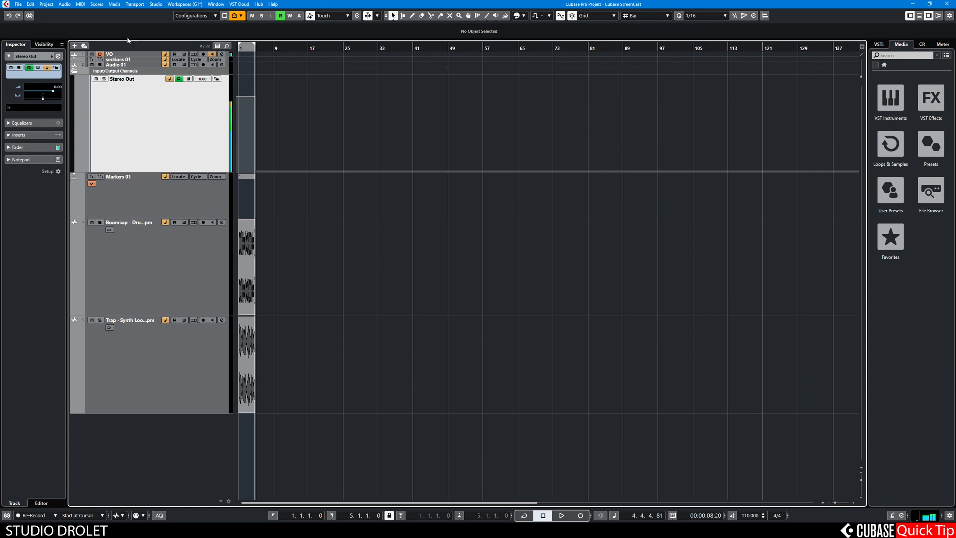
Step: Save two new project versions in turn: Cubase ScreenCast-01, then Cubase ScreenCast-02
left_click(17, 5)
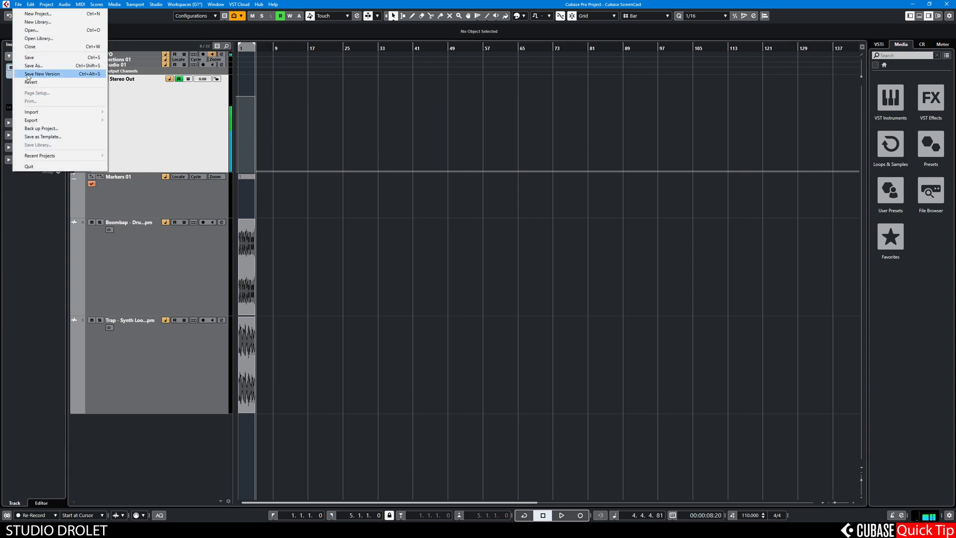
left_click(41, 73)
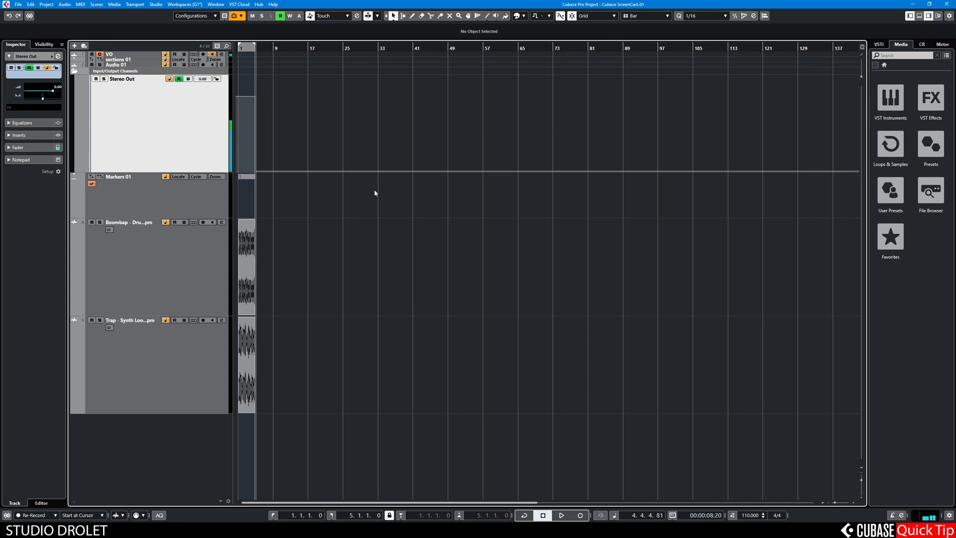
left_click(20, 6)
left_click(41, 74)
Step: Show the project folder in Details view and compare Cubase ScreenCast.cpr with ScreenCast-02.cpr
left_click(291, 498)
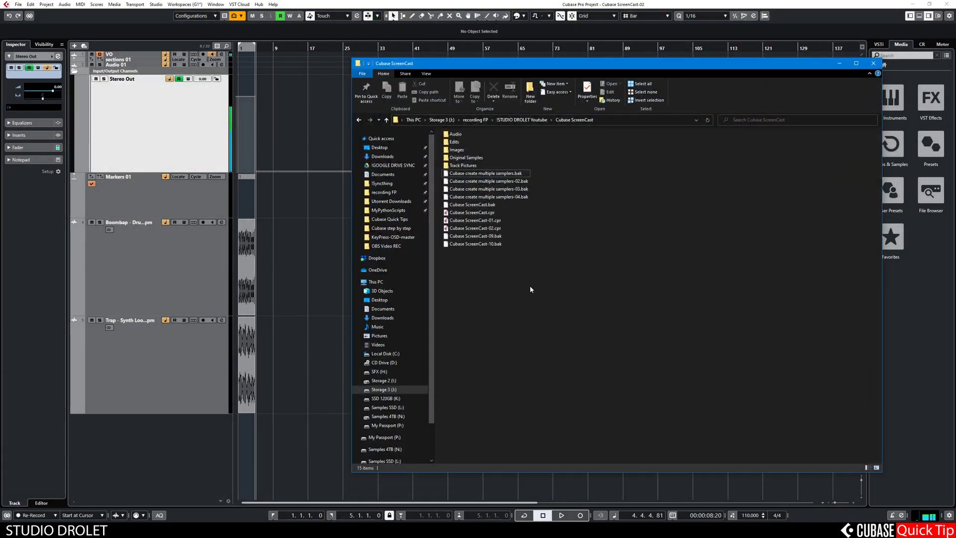
key("ctrl+shift+6")
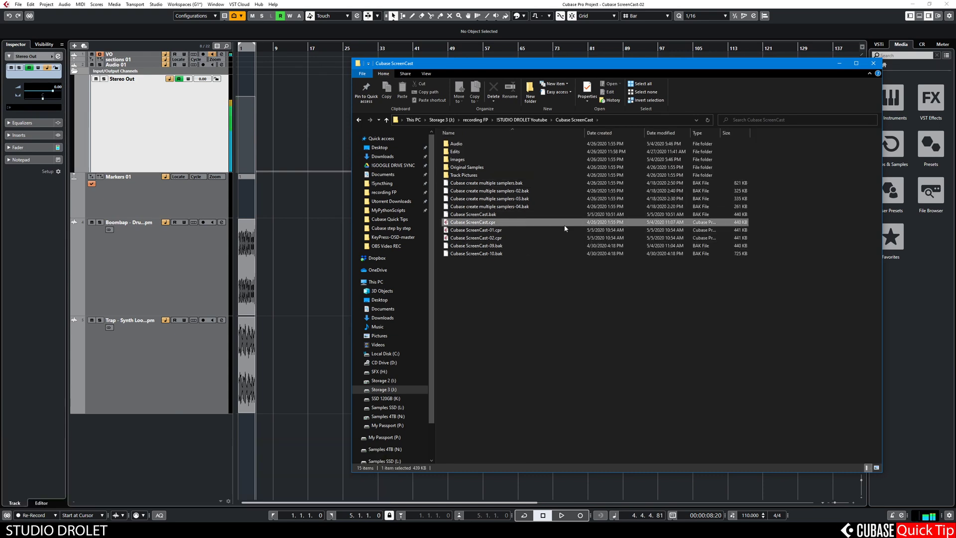
left_click(626, 240)
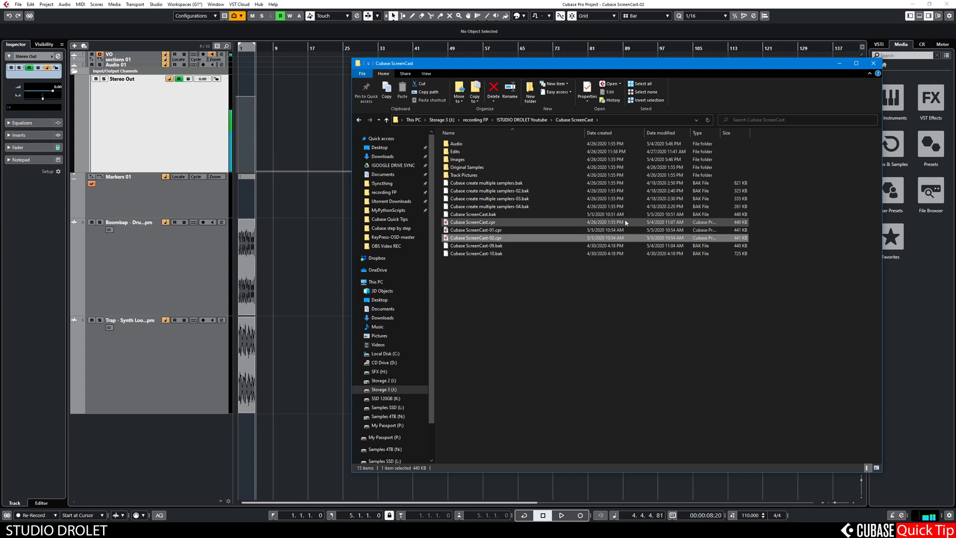
double_click(624, 222)
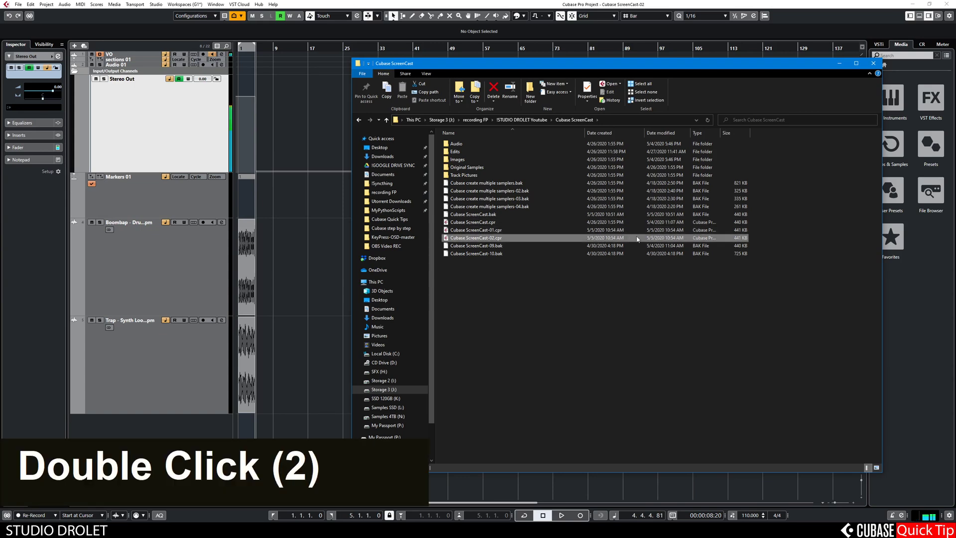
double_click(691, 240)
double_click(691, 239)
left_click(653, 295)
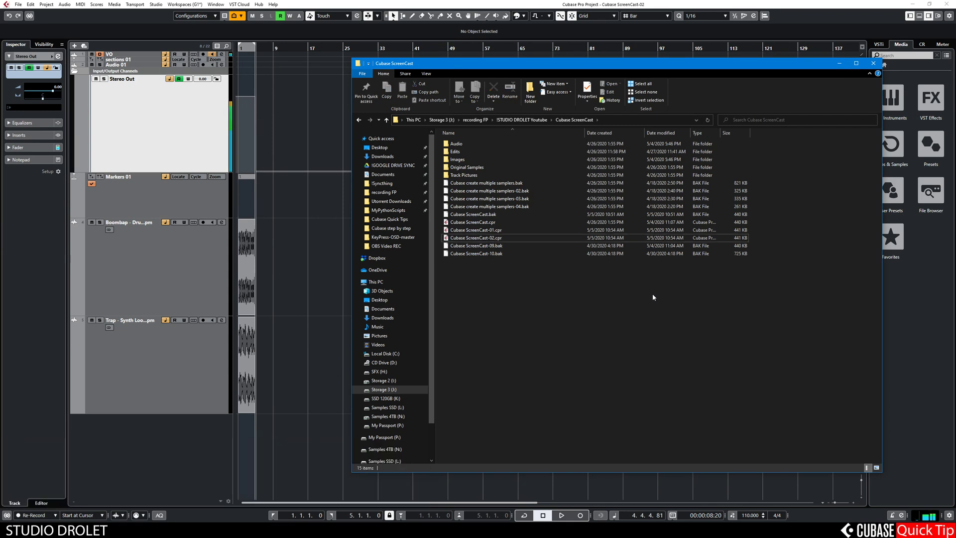